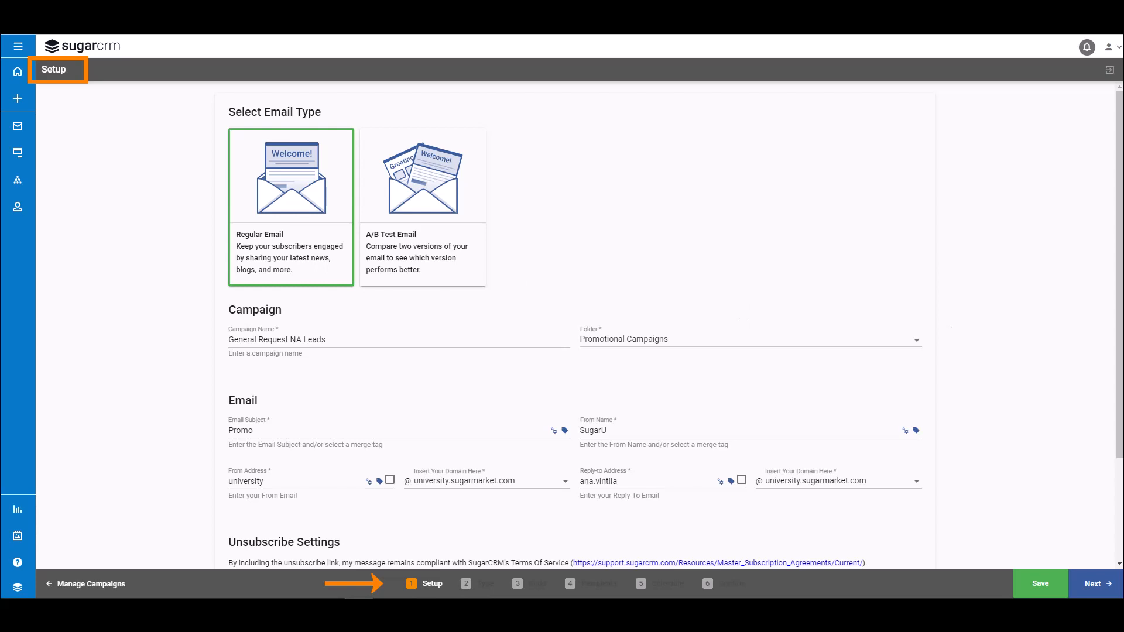
Enable Google Analytics for the email campaign, setting the source to sugarmarket and the medium to email.
scroll(574, 327, "down", 3)
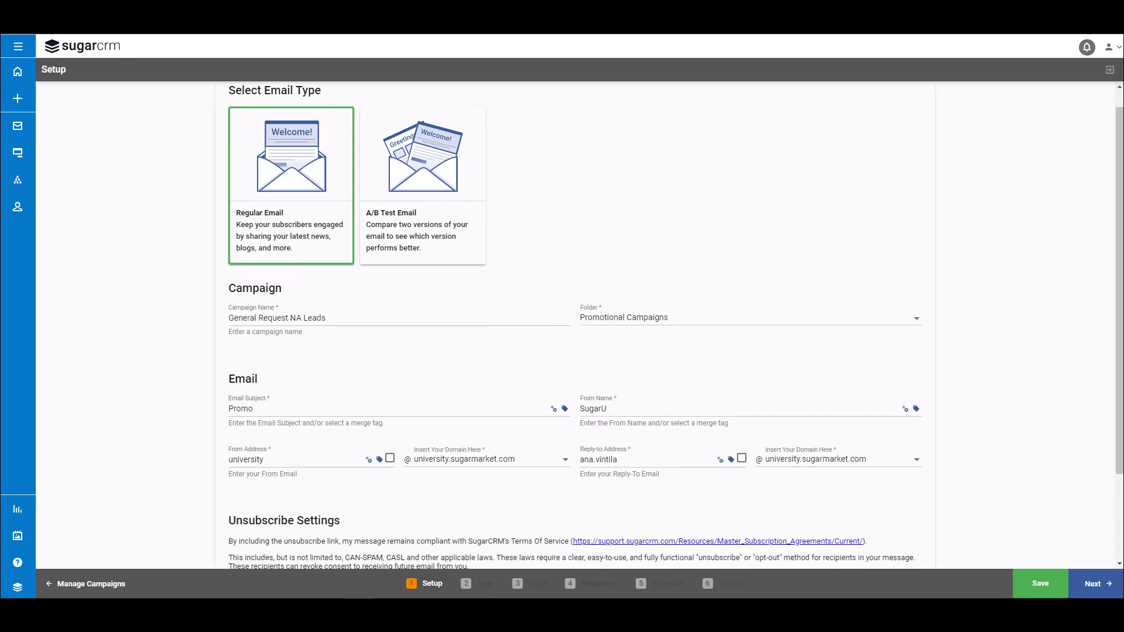
left_click(247, 546)
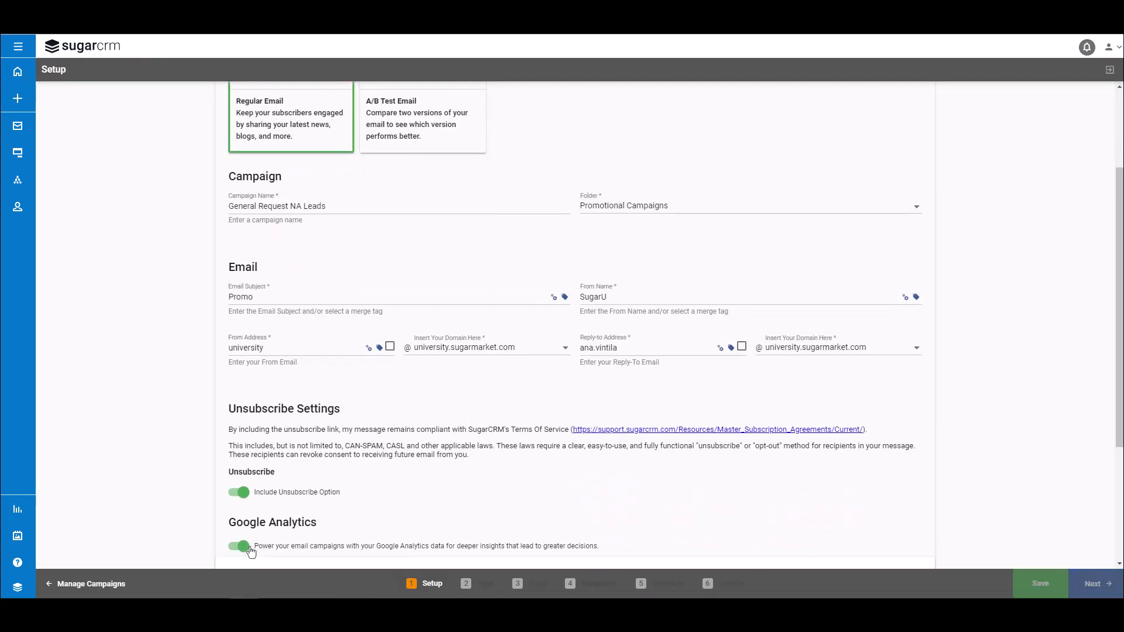
scroll(644, 495, "down", 3)
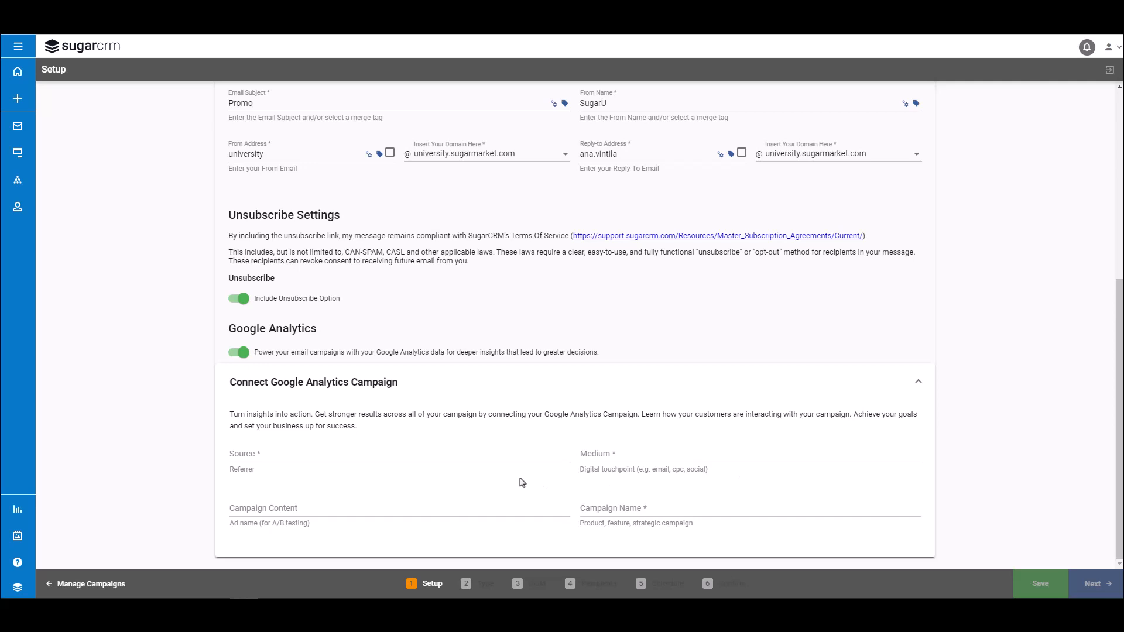
left_click(402, 455)
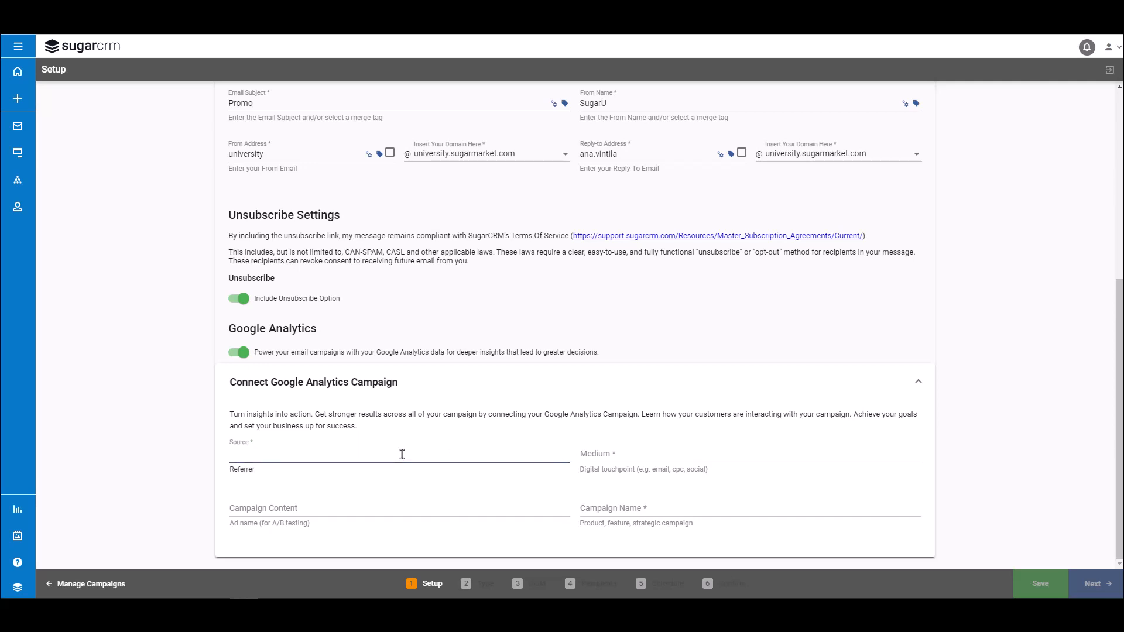
type("sugarmarket")
left_click(692, 454)
type("email")
Set the Google Analytics campaign content to generalrequest and the campaign name to generalrequestnaleads.
left_click(344, 510)
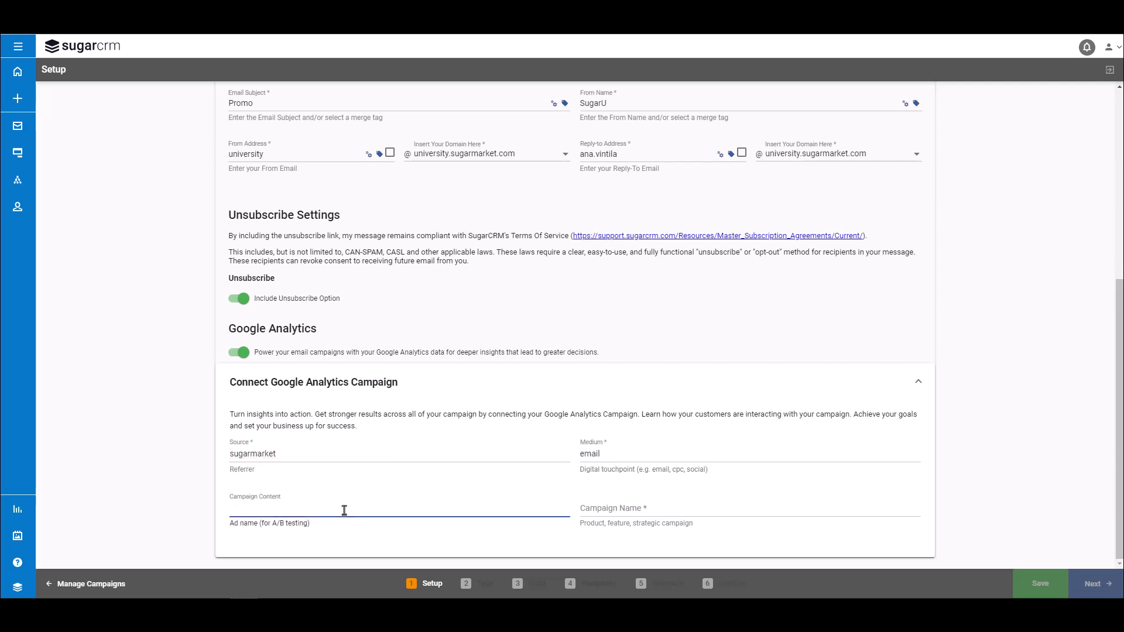
type("generalrequest")
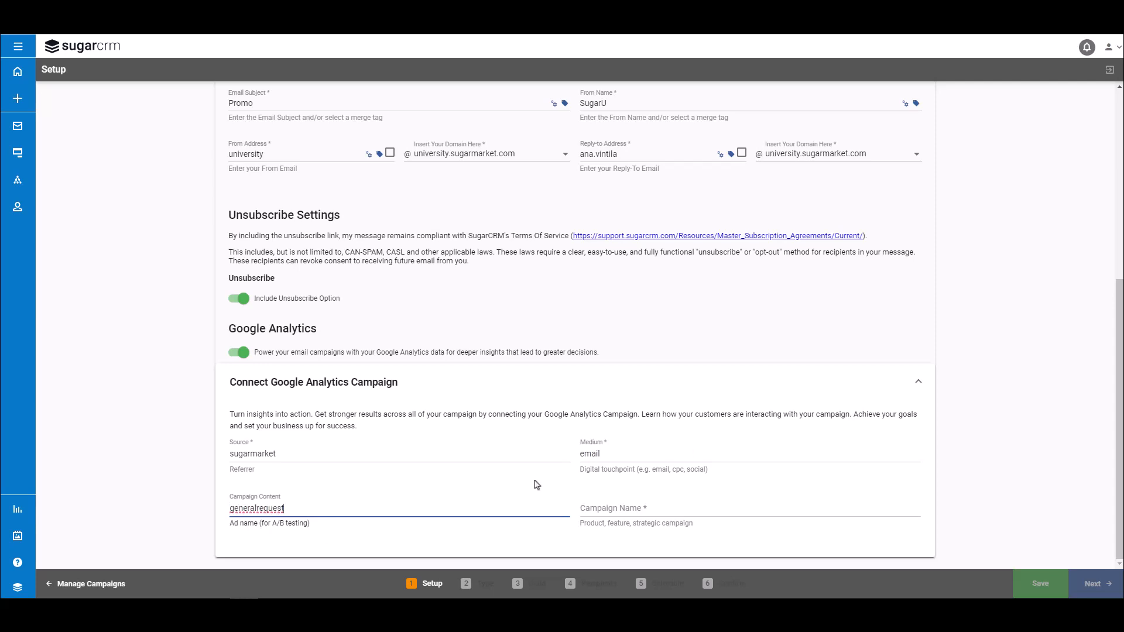
left_click(656, 511)
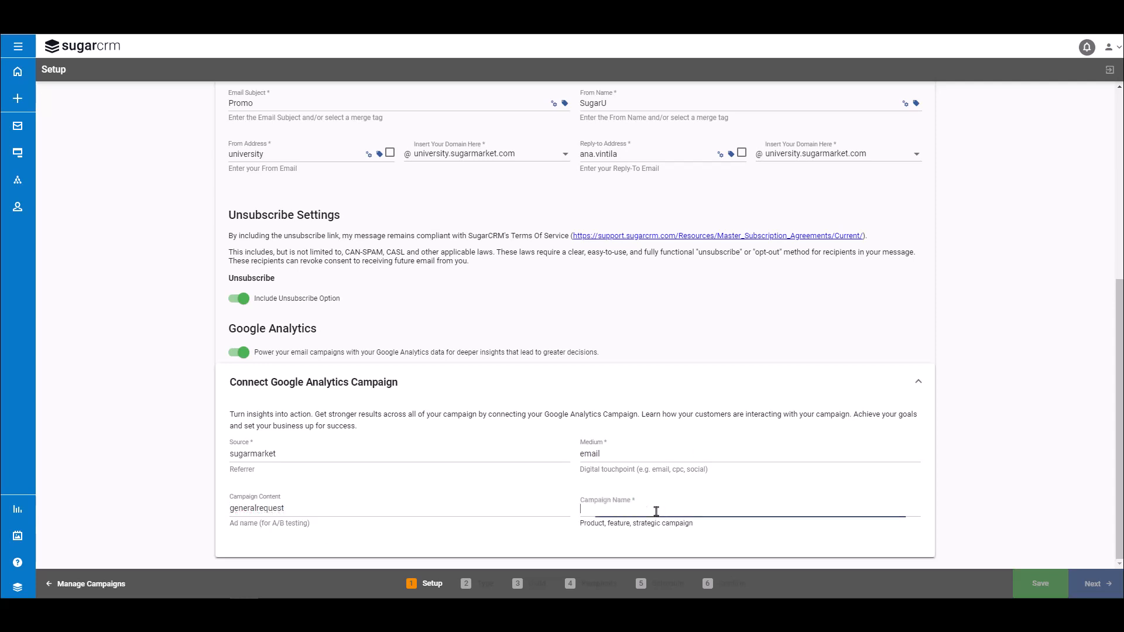
type("generalre")
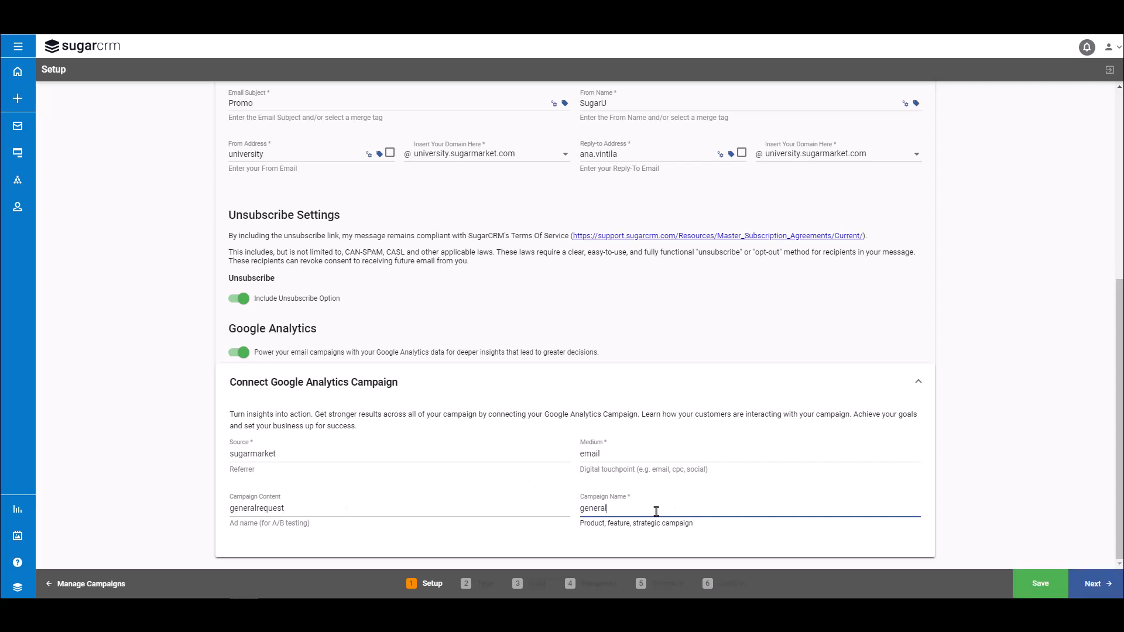
type("questnalead")
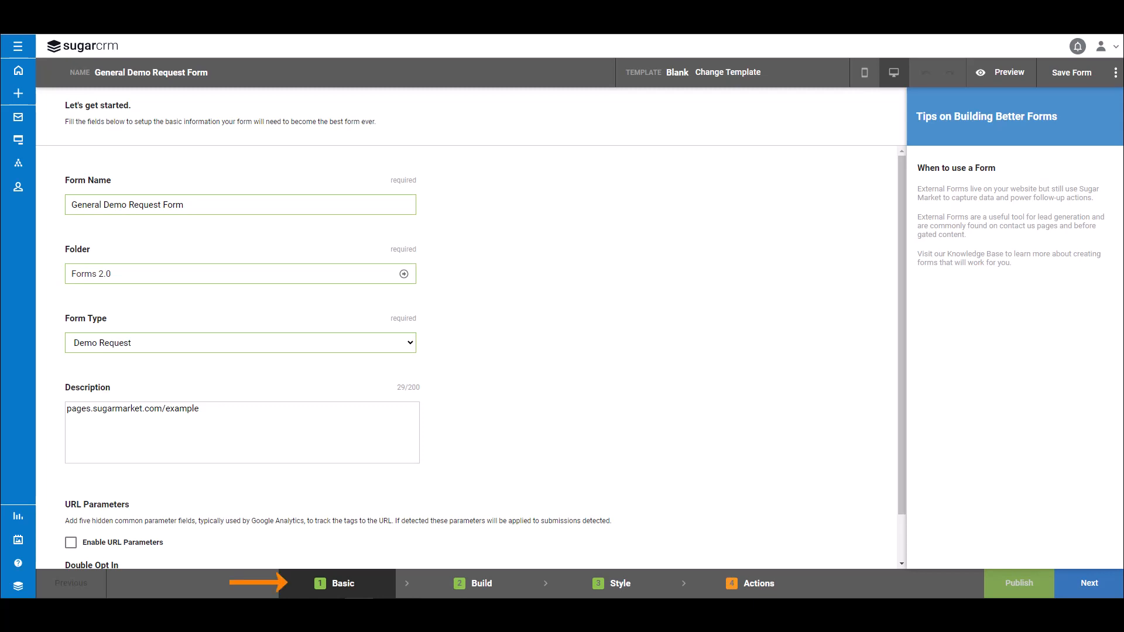
Enable URL parameters for the General Demo Request Form and go to its Build stage.
scroll(151, 499, "down", 1)
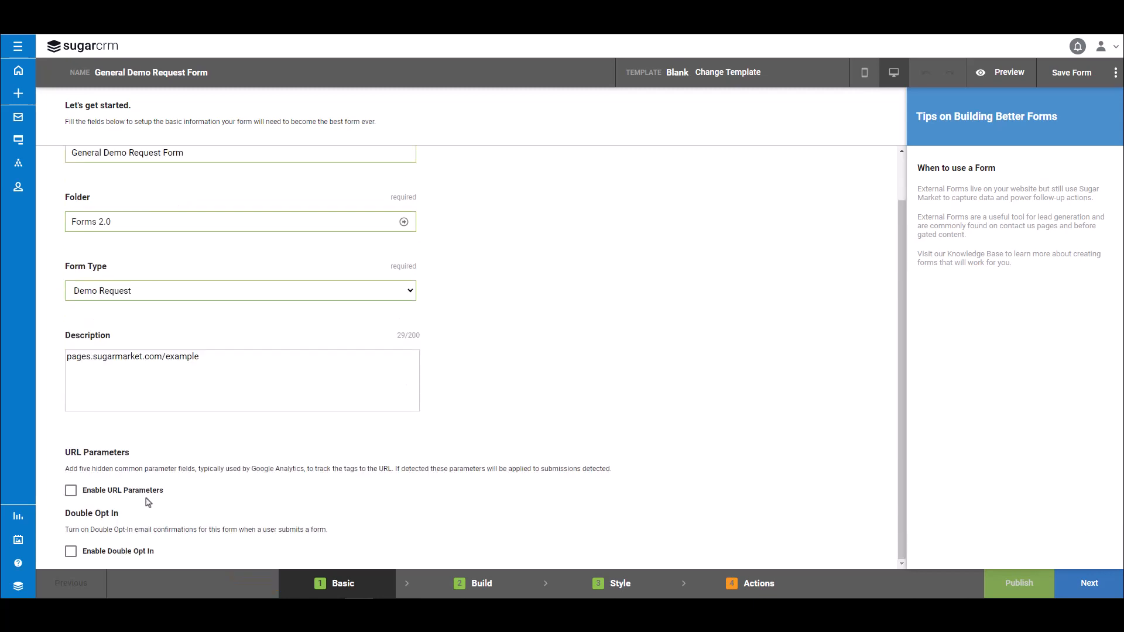
left_click(71, 492)
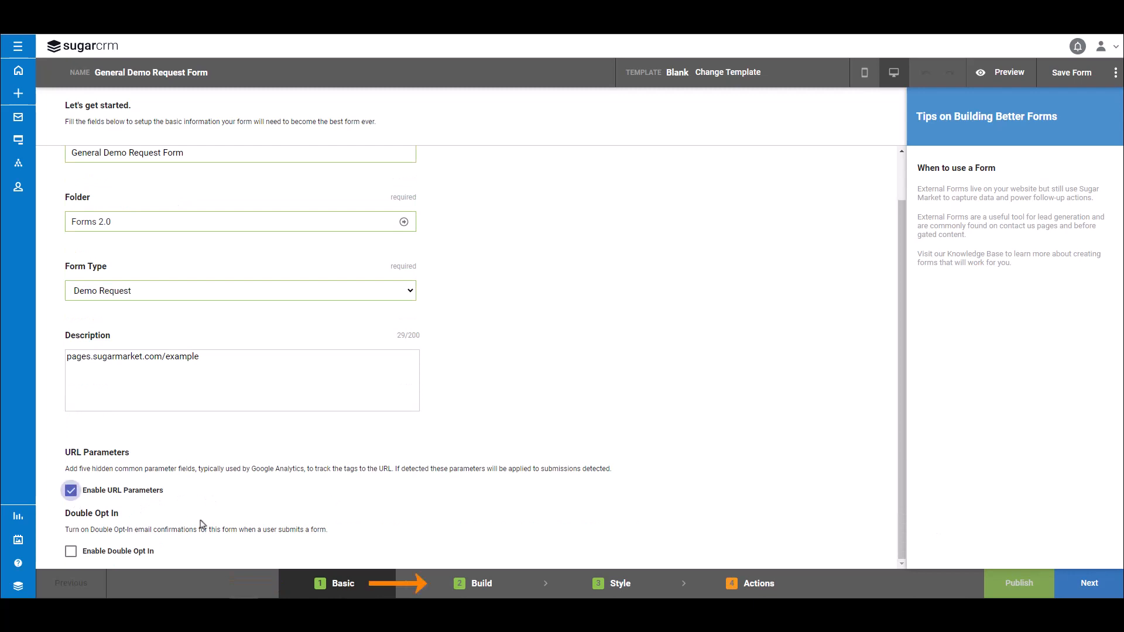
left_click(463, 587)
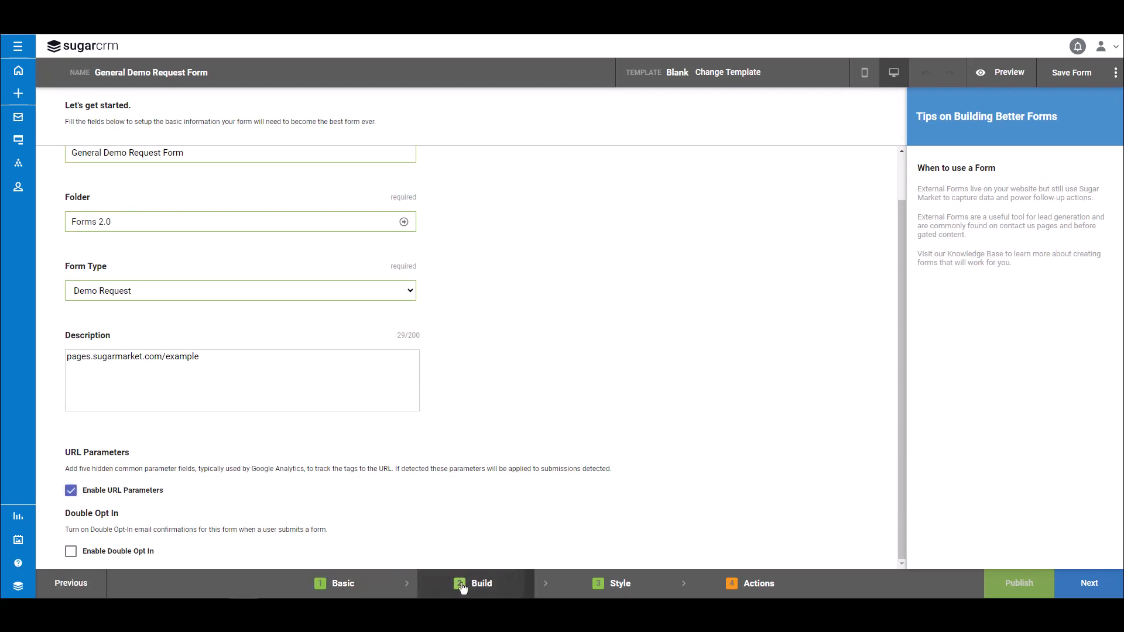
Map the UTM_SOURCE URL parameter to the LeadSource CRM field and apply the mapping.
scroll(530, 414, "down", 5)
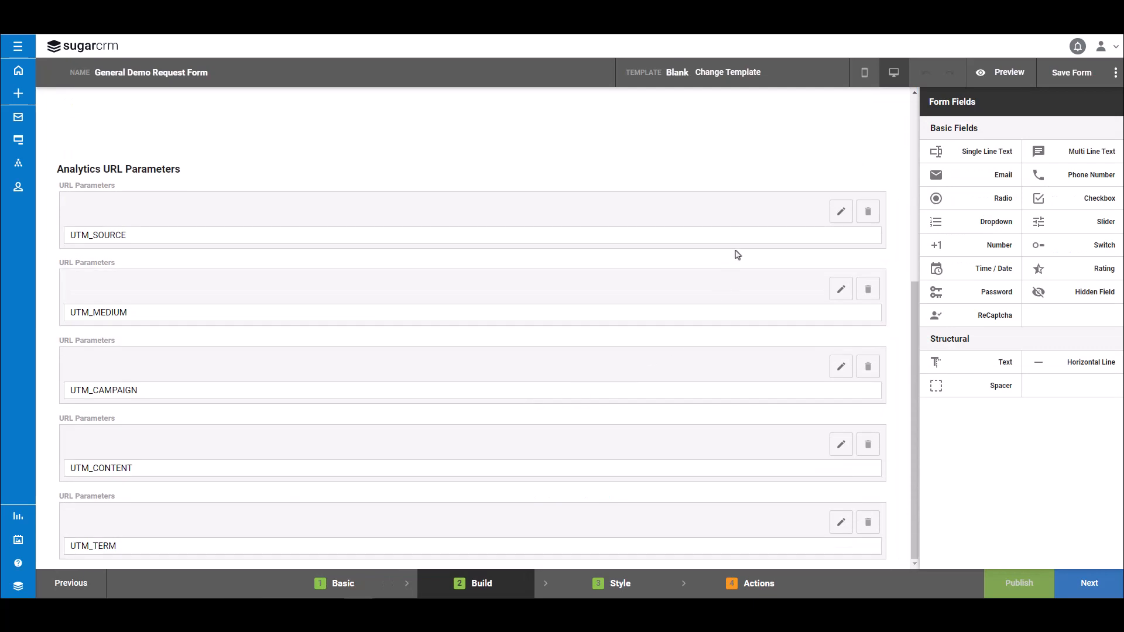
left_click(841, 215)
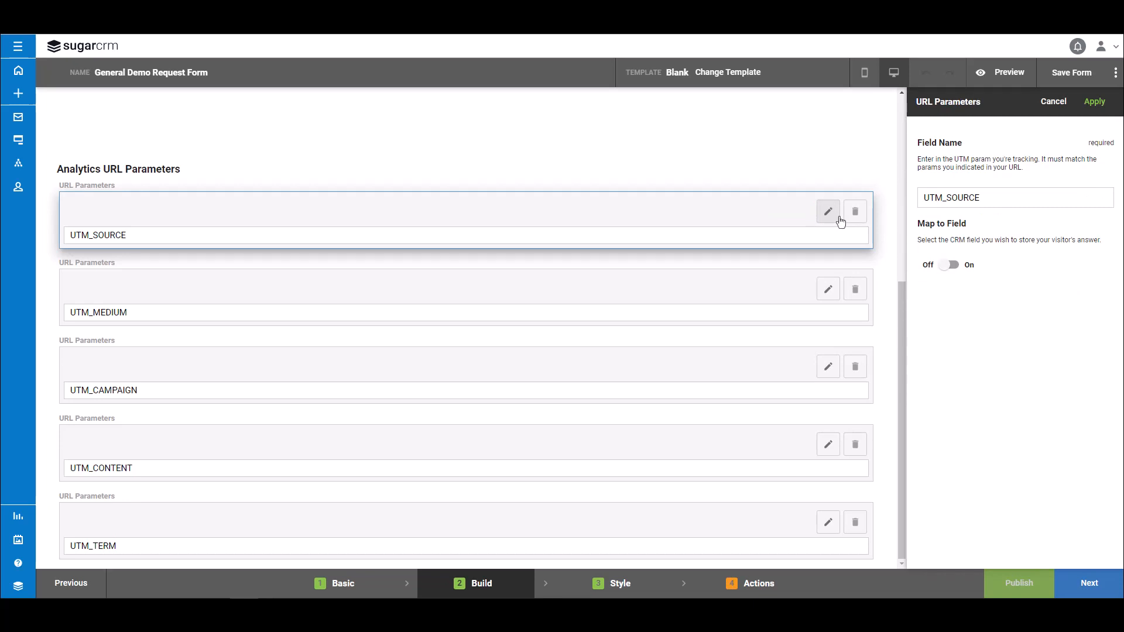
left_click(950, 265)
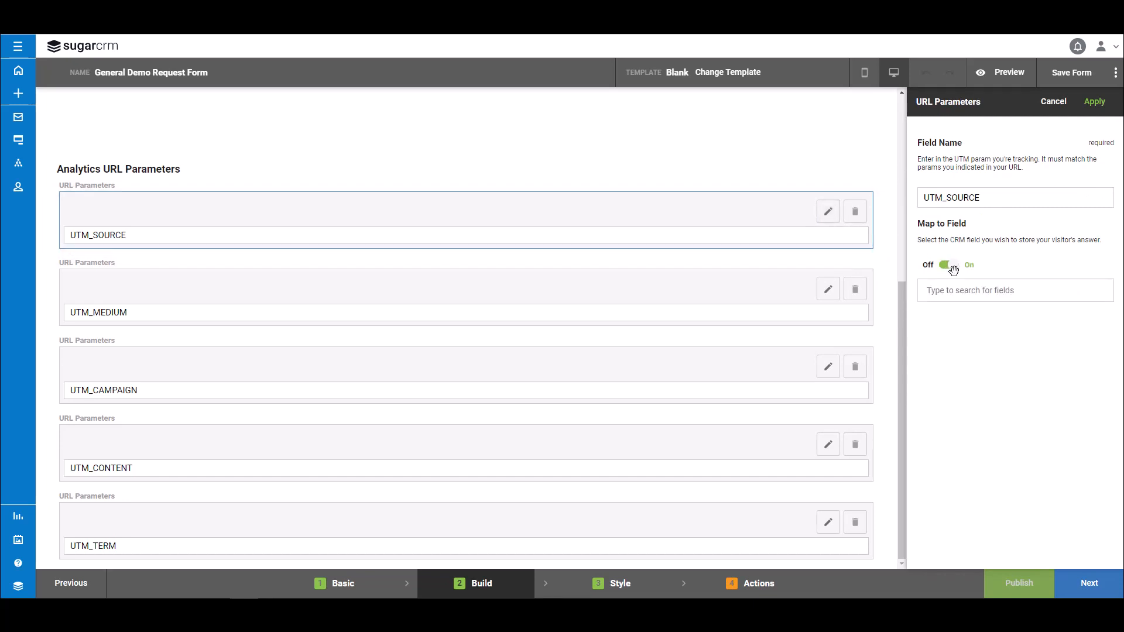
left_click(974, 291)
type("Lead")
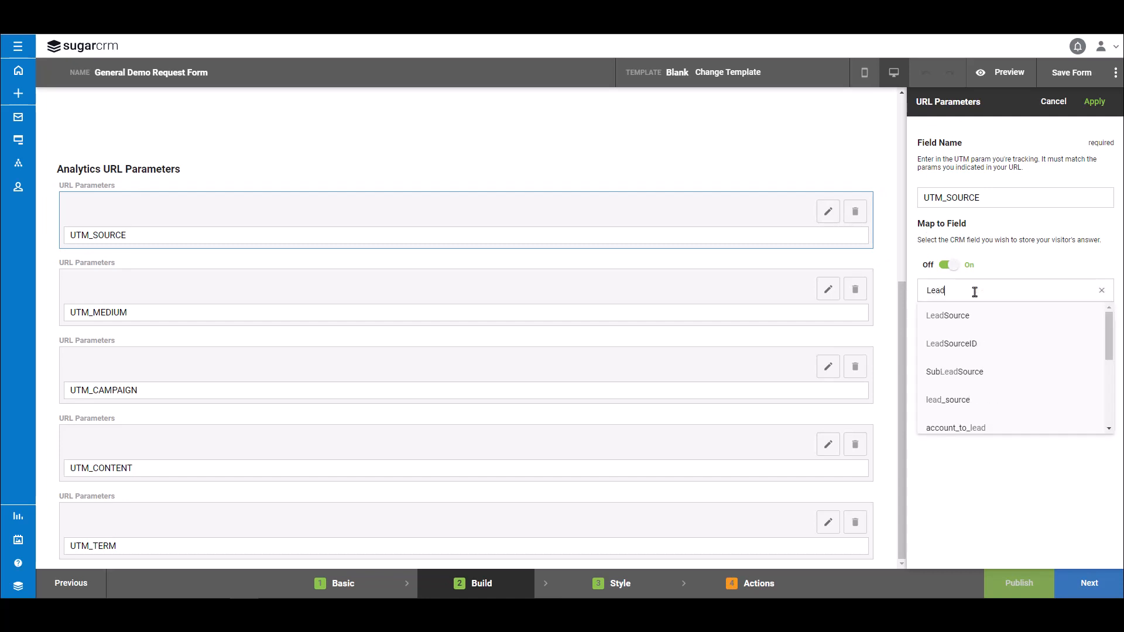
type("Source")
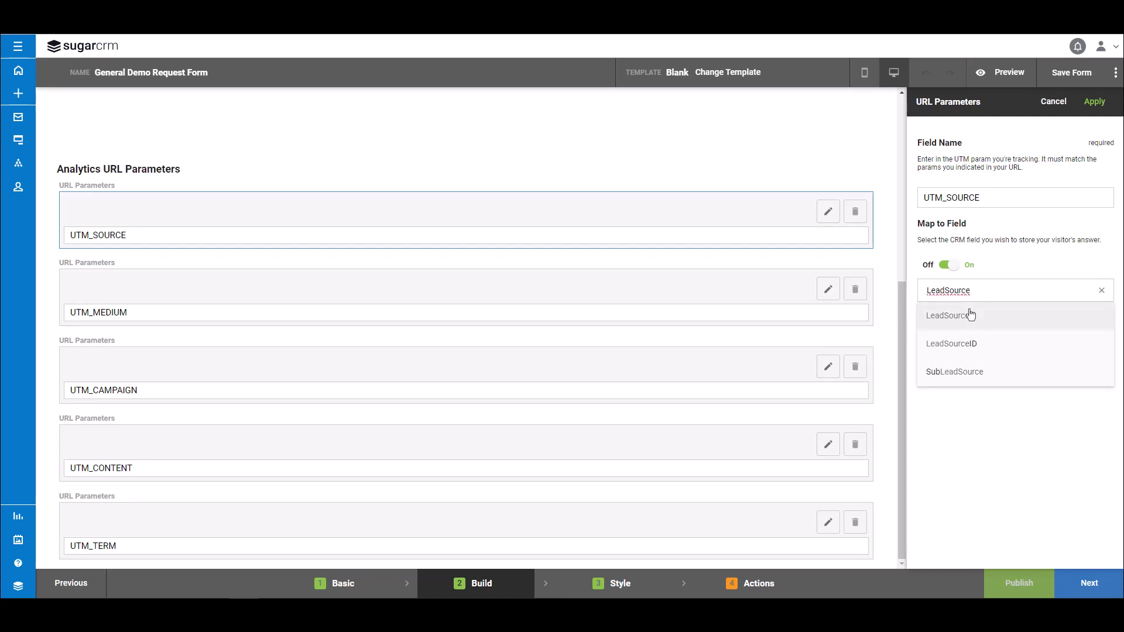
left_click(969, 316)
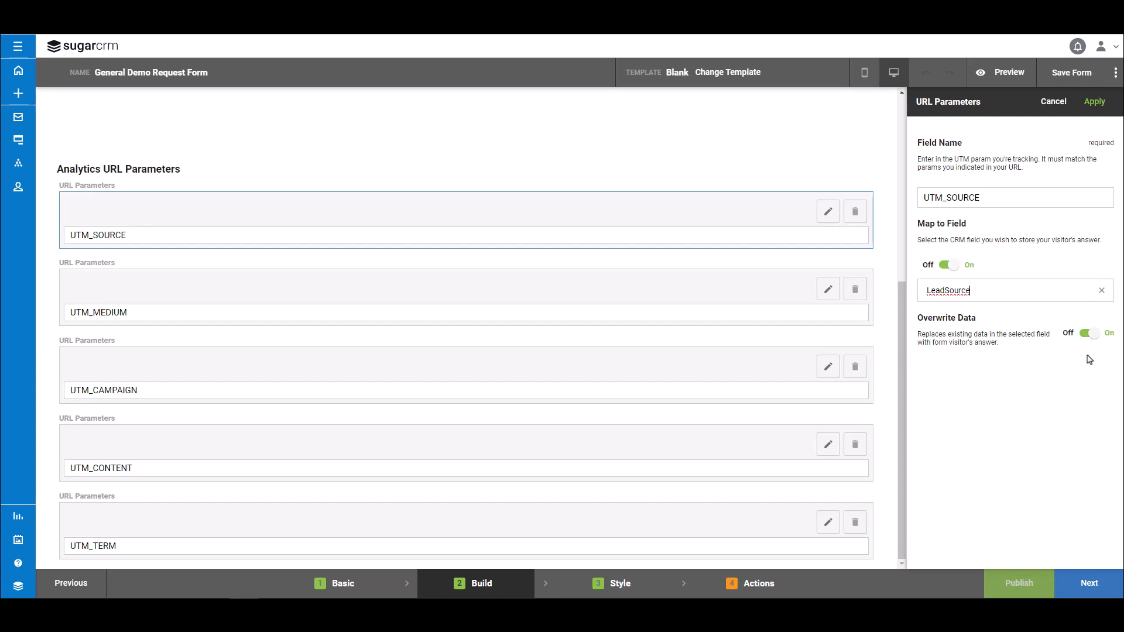
left_click(1095, 111)
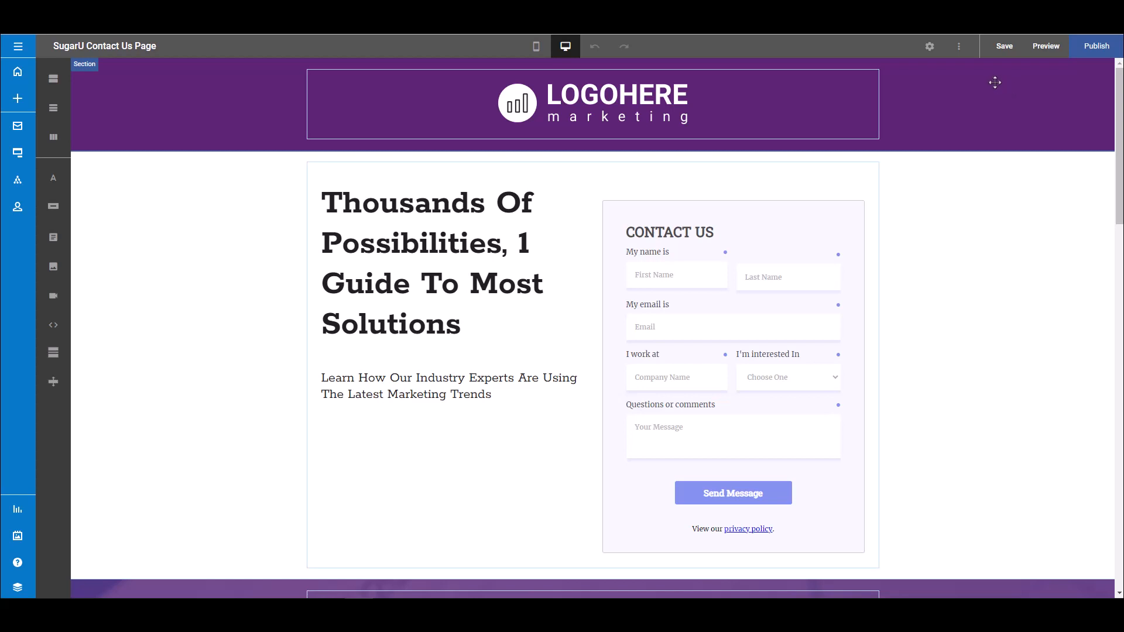
Open the published SugarU Contact Us page from its URL and highlight the UTM parameters in the web address.
left_click(959, 52)
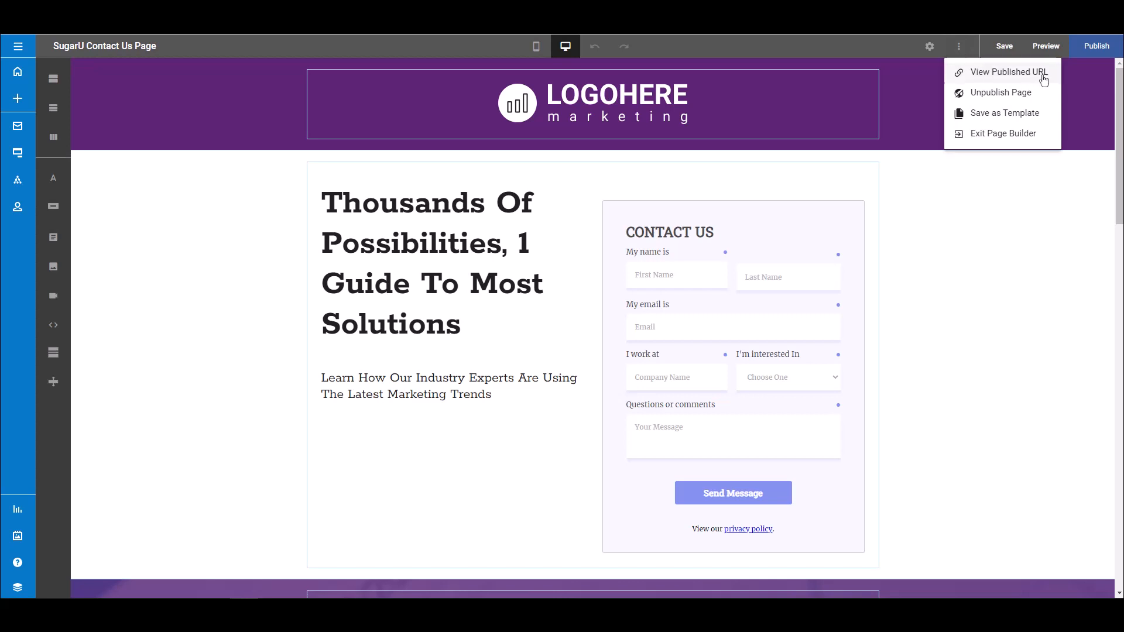
left_click(1008, 72)
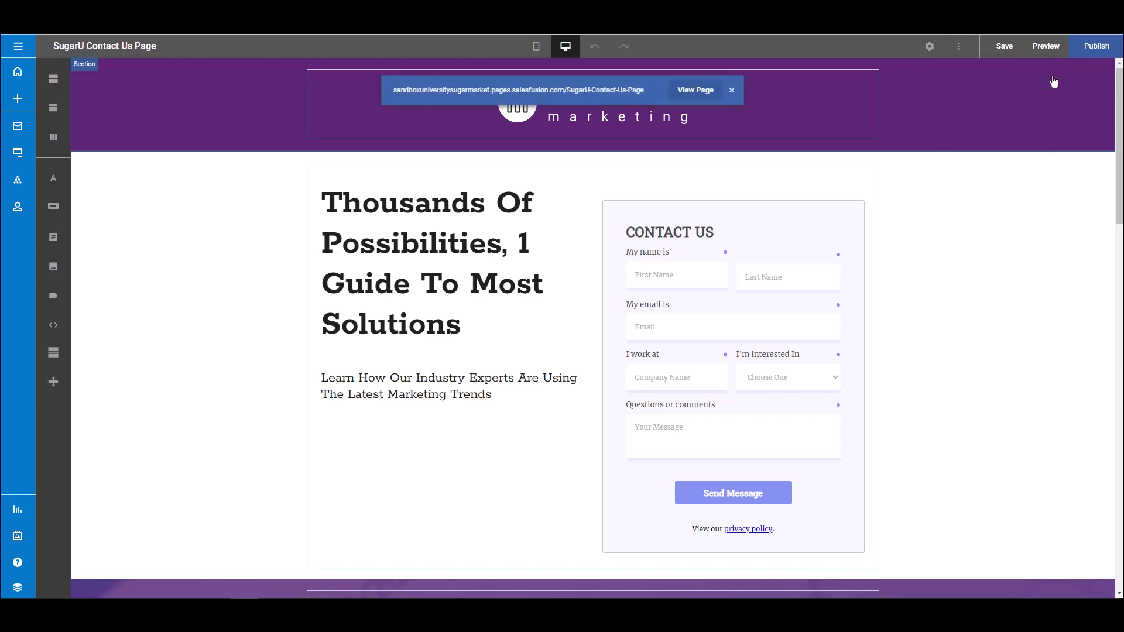
left_click(700, 92)
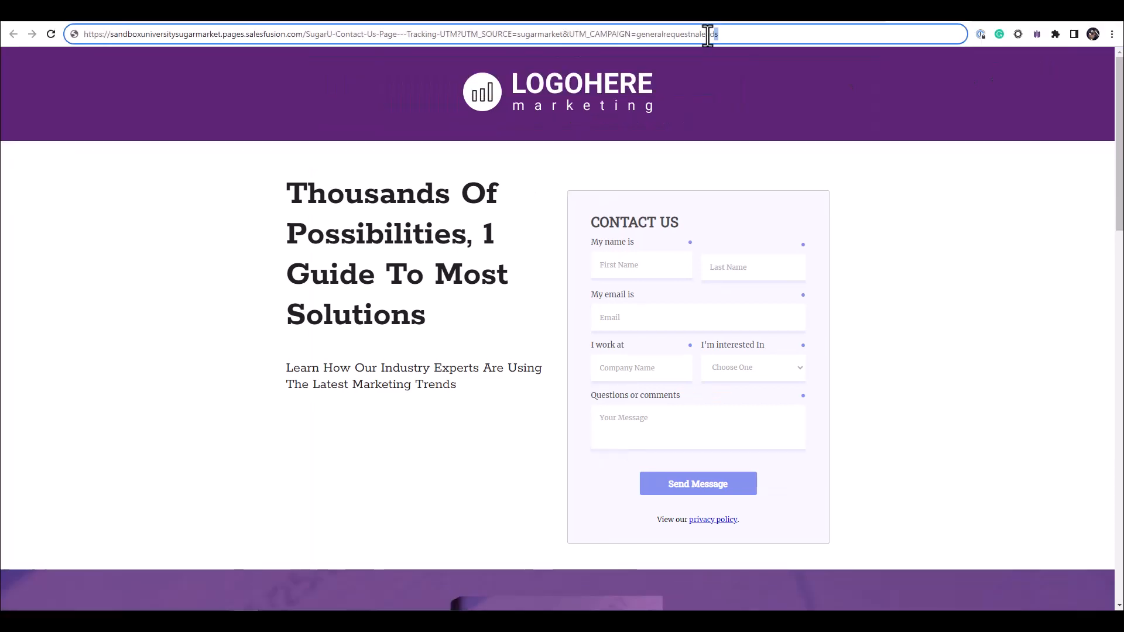
left_click_drag(720, 34, 460, 34)
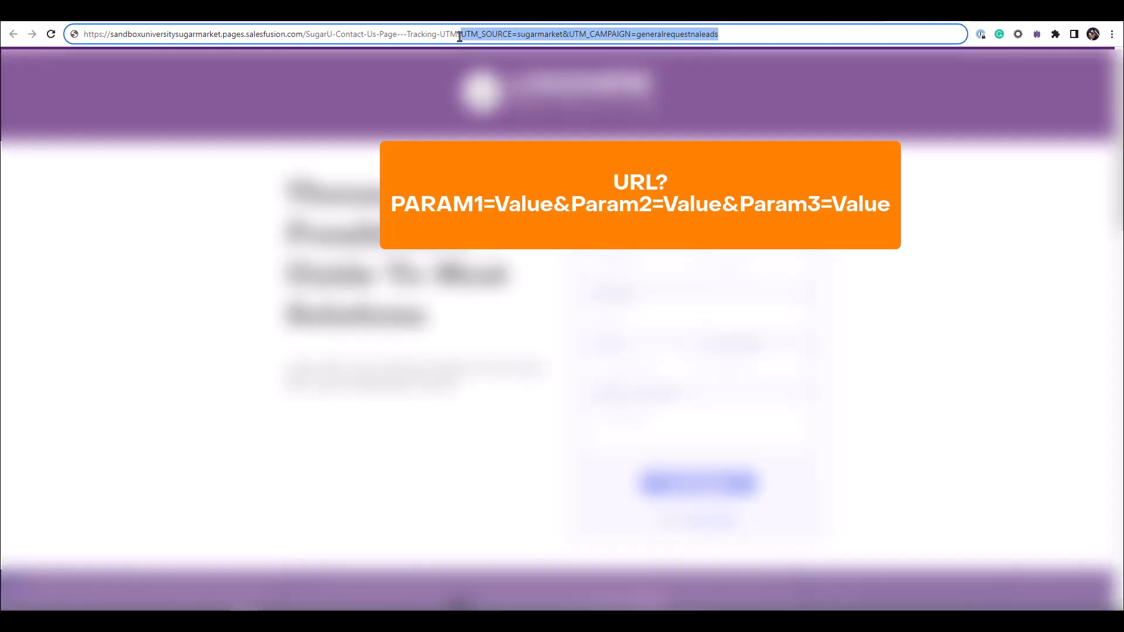
left_click_drag(459, 37, 458, 37)
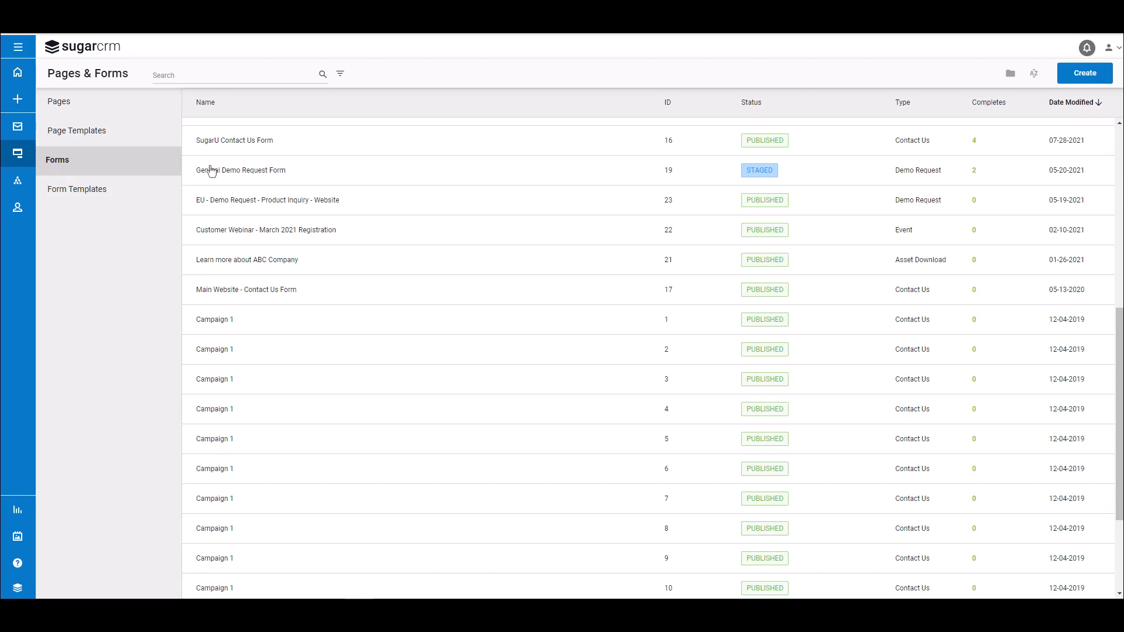
Select the General Demo Request Form in the forms list and show its available reports.
left_click(531, 178)
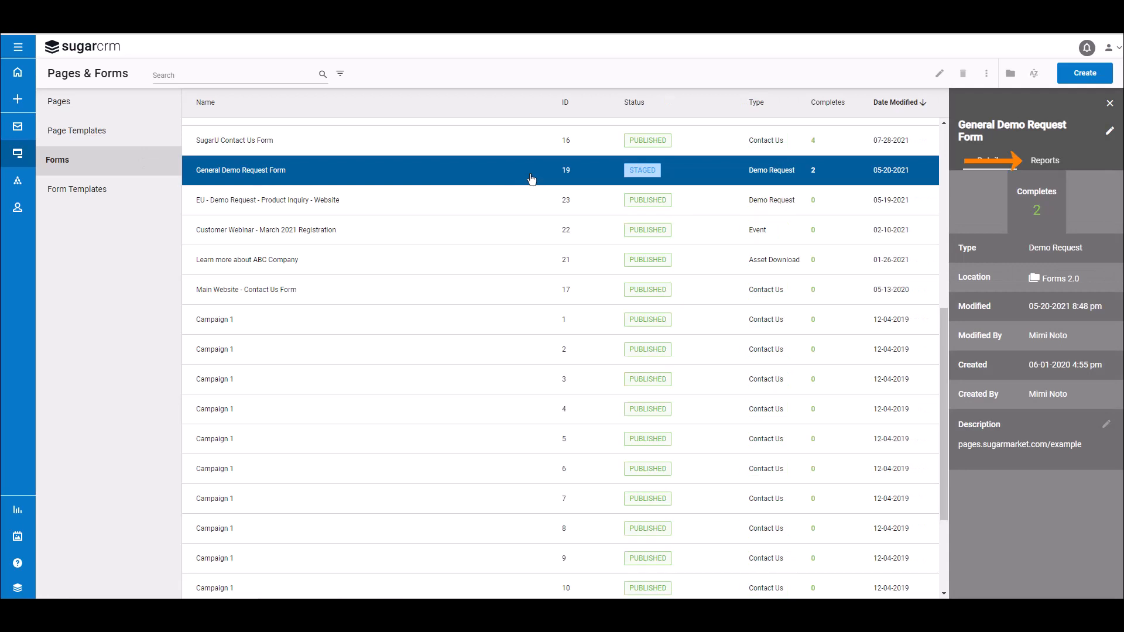
left_click(1064, 165)
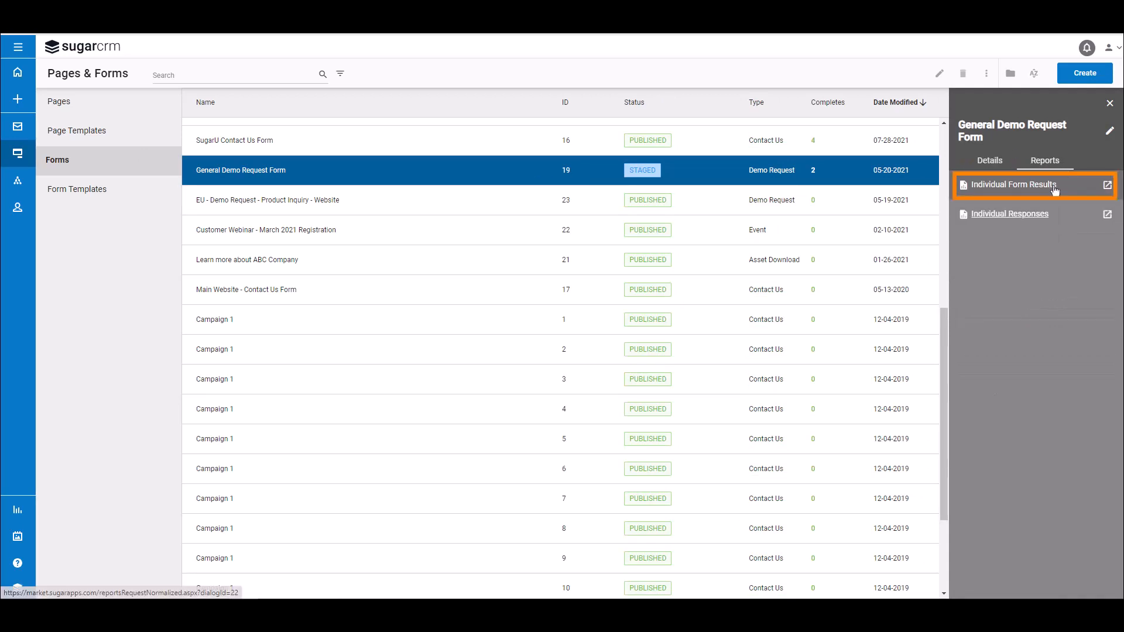